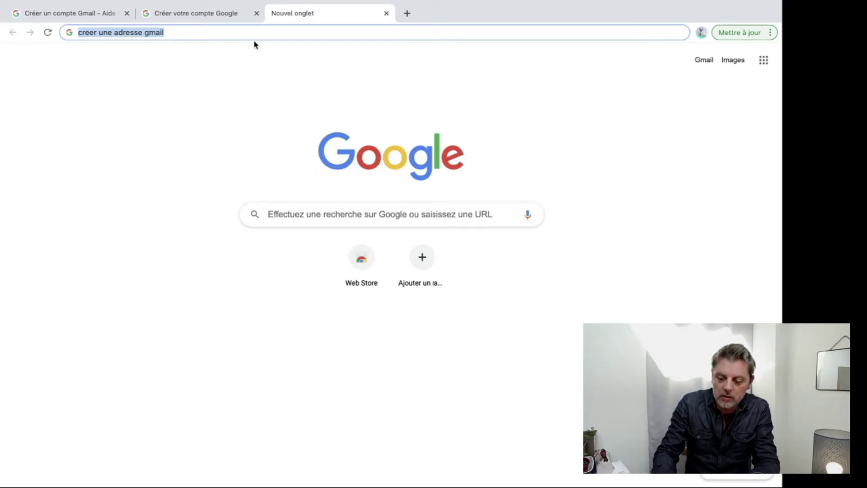
Search for 'creer une adresse gmail' and open the 'Créer un compte Gmail' help article.
key("Return")
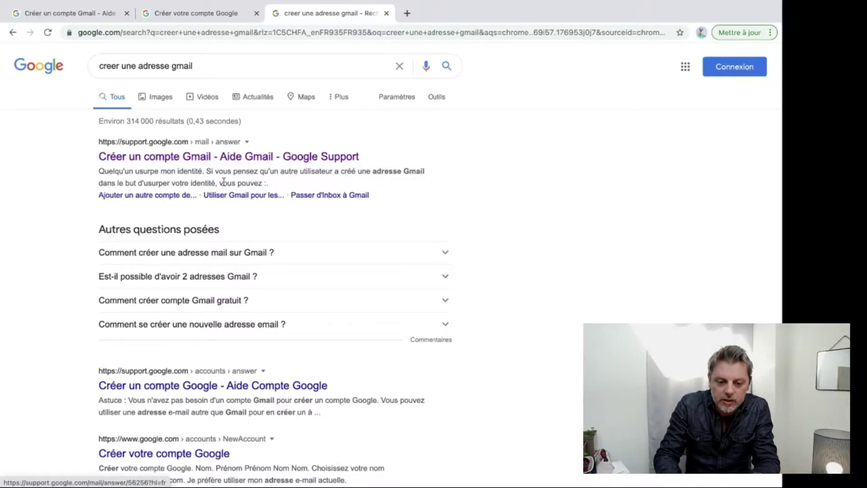
left_click(182, 159)
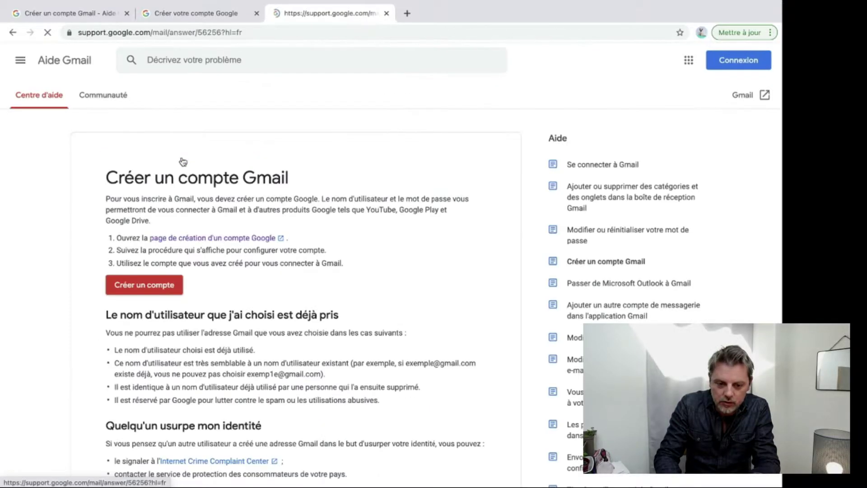
Open the Google sign-up form and enter the first and last name.
left_click(143, 285)
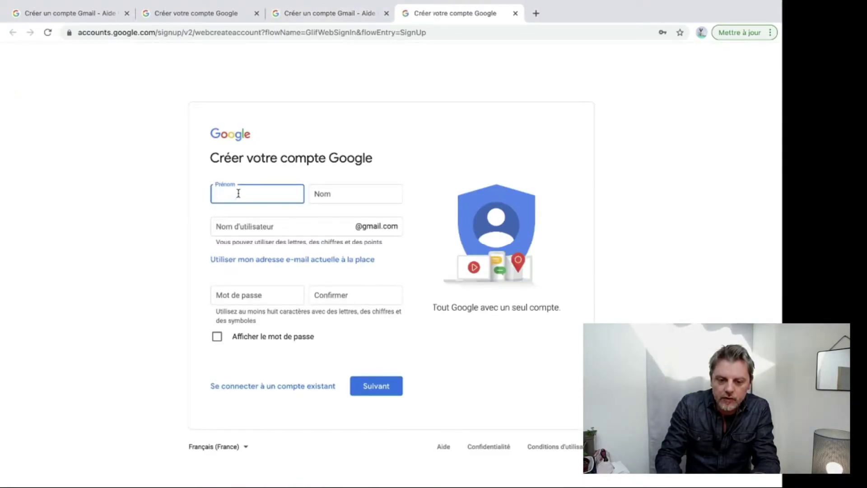
key("XF86MonBrightnessDown")
key("XF86MonBrightnessUp")
key("XF86MonBrightnessUp")
key("XF86MonBrightnessUp")
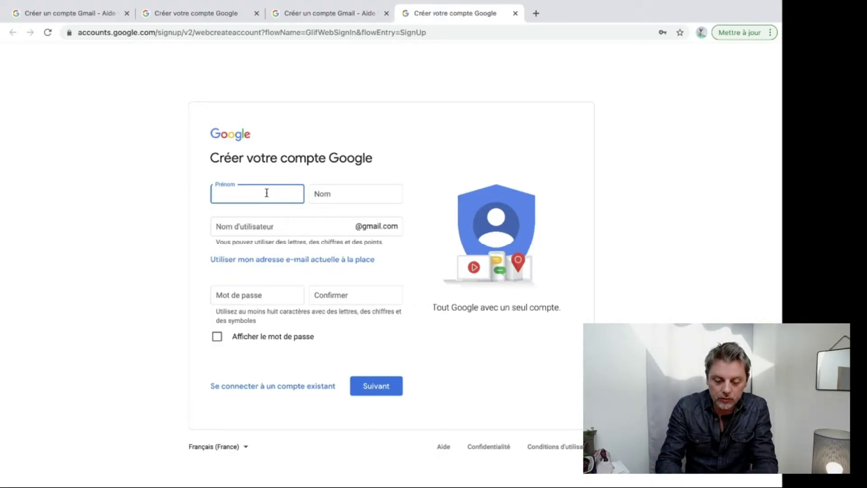
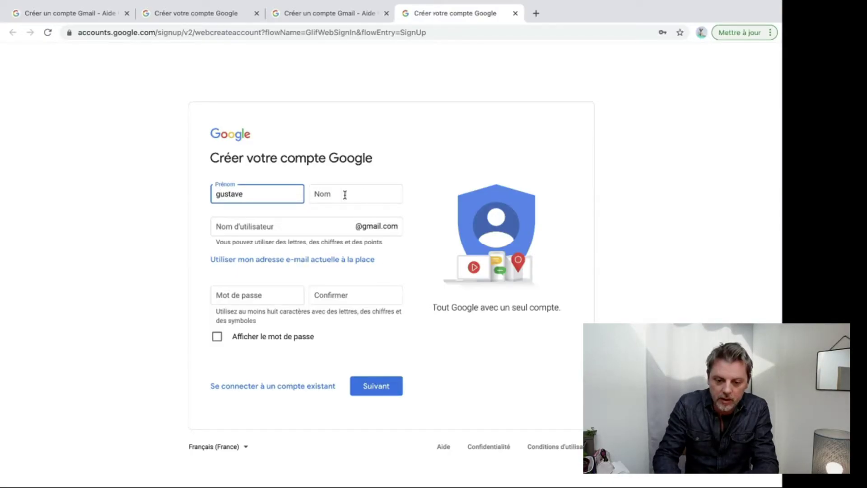
left_click(366, 200)
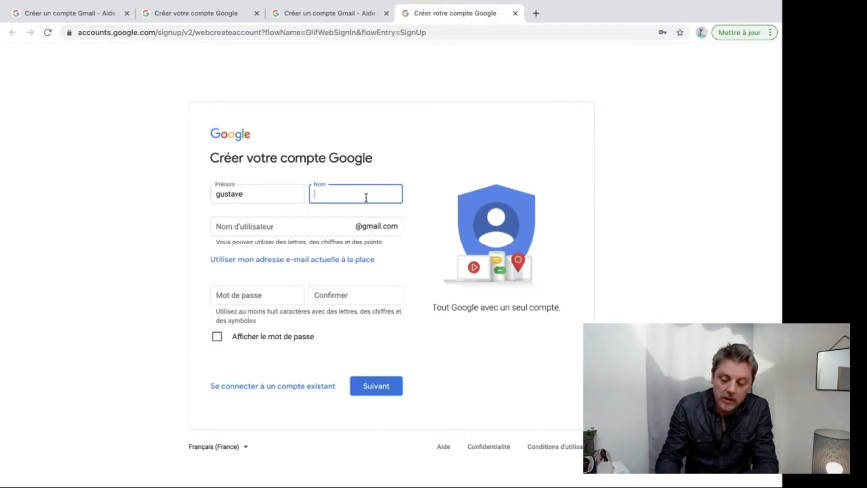
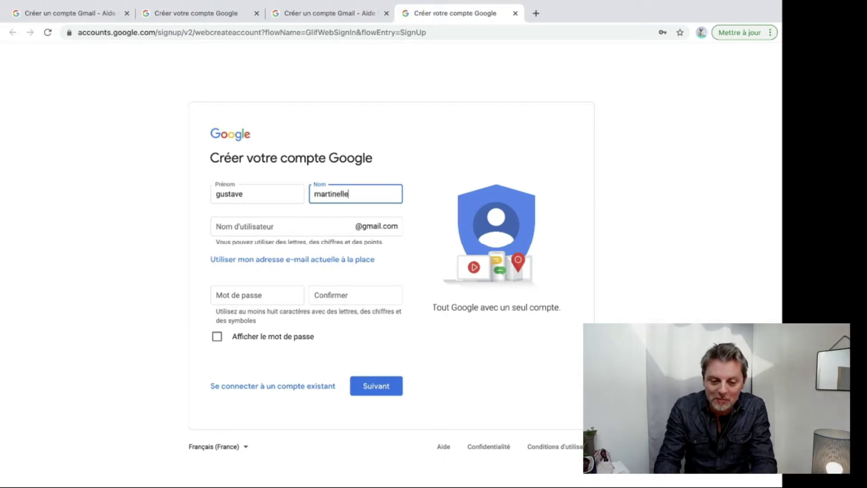
Enter the desired Gmail username, then switch to using an existing e-mail address.
left_click(319, 224)
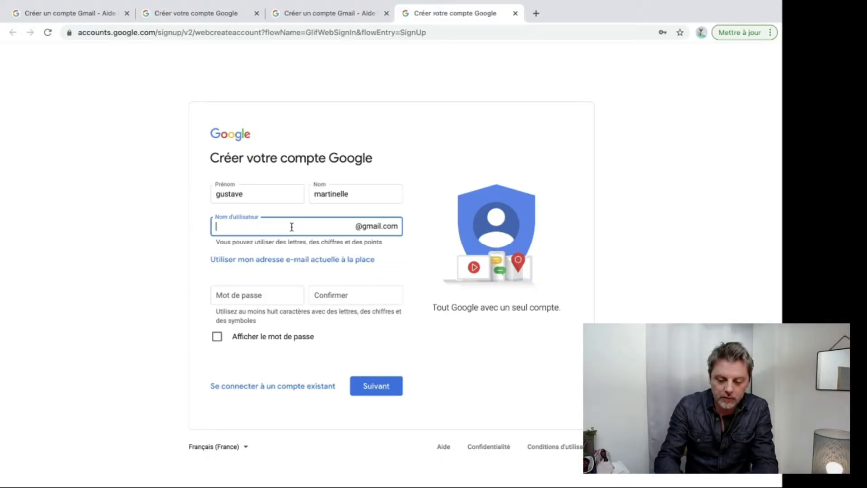
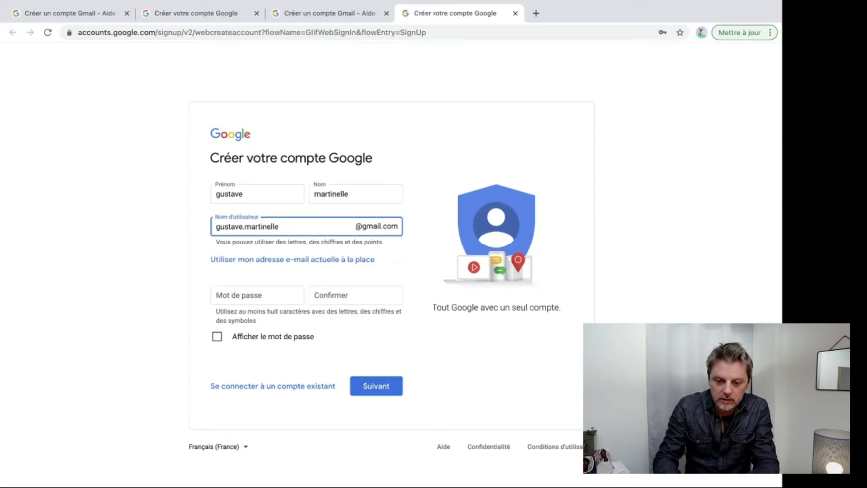
left_click(404, 248)
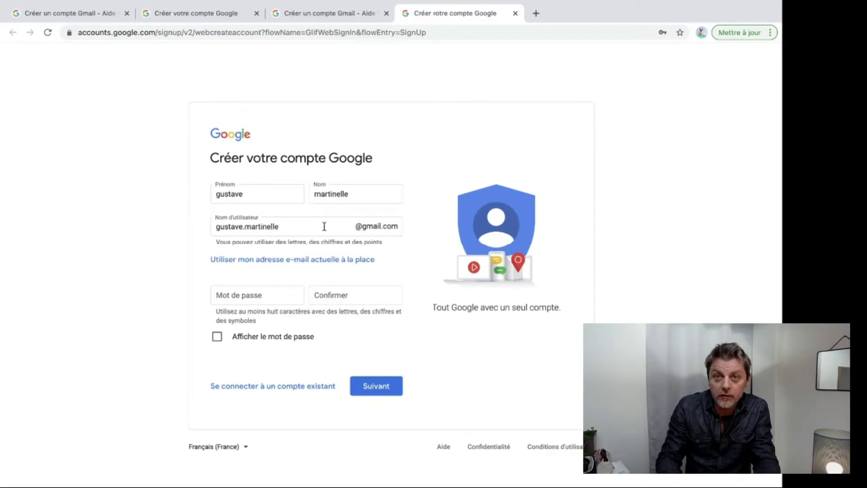
left_click(308, 260)
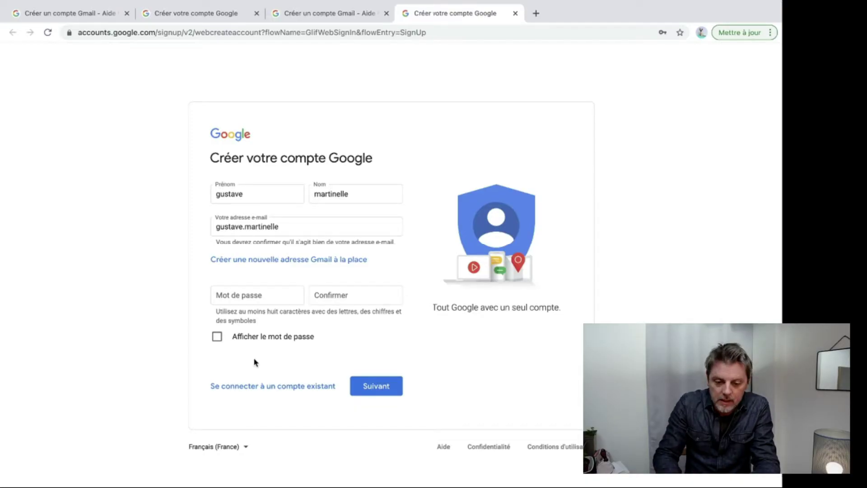
Switch back to a new Gmail address and enter the password and its confirmation.
left_click(376, 386)
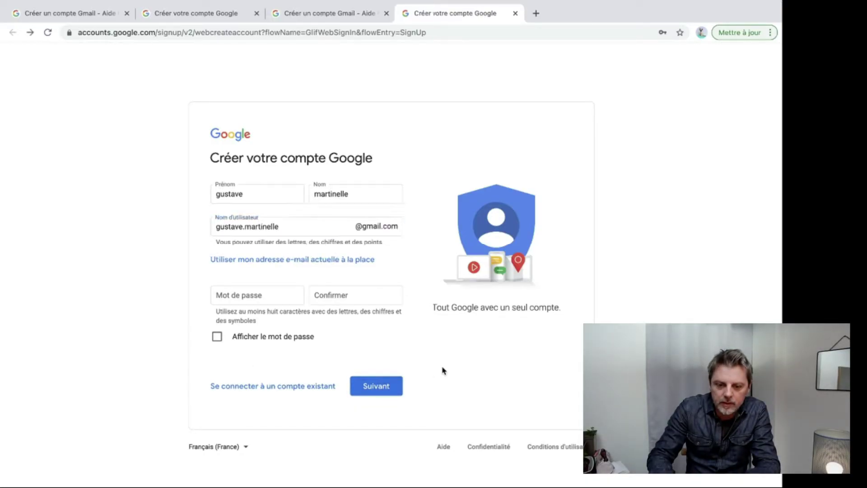
left_click(259, 294)
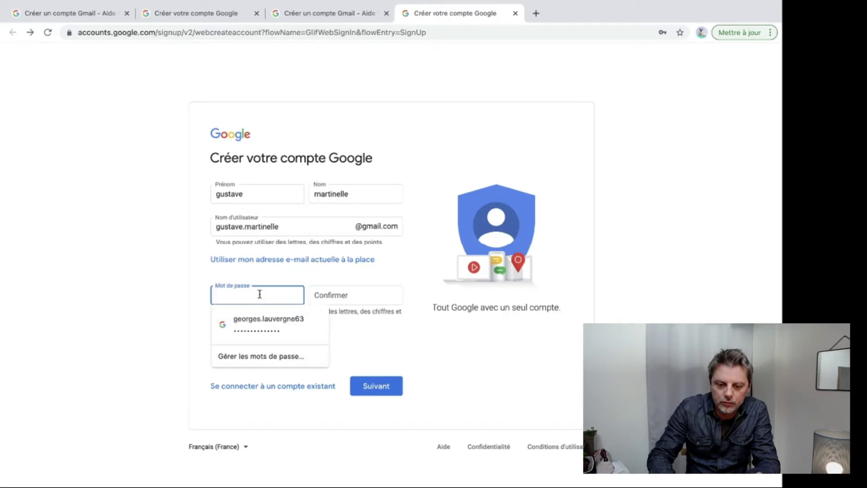
type("•••")
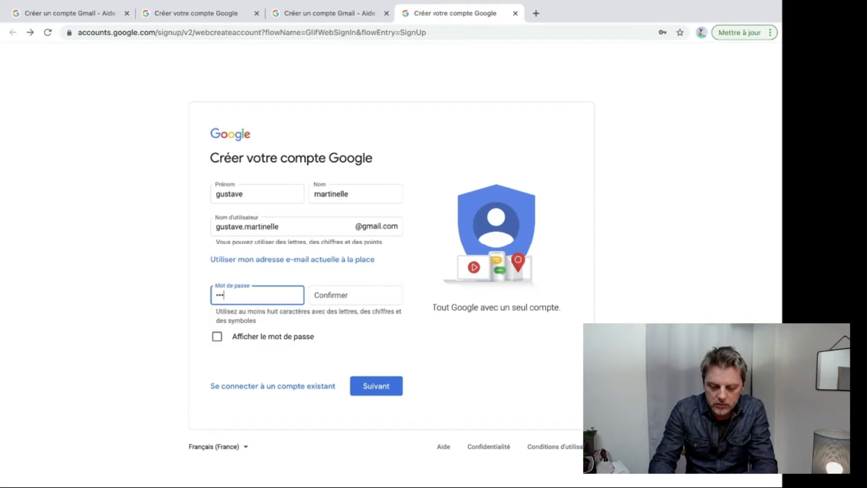
type("••••")
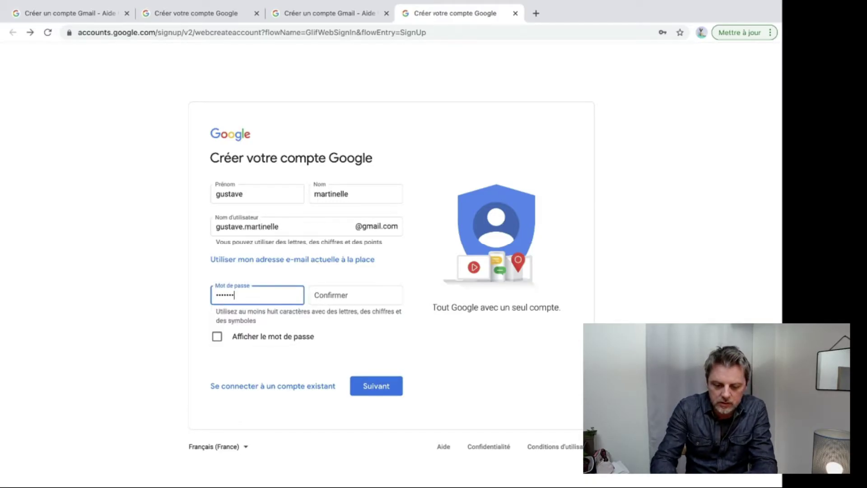
type("••")
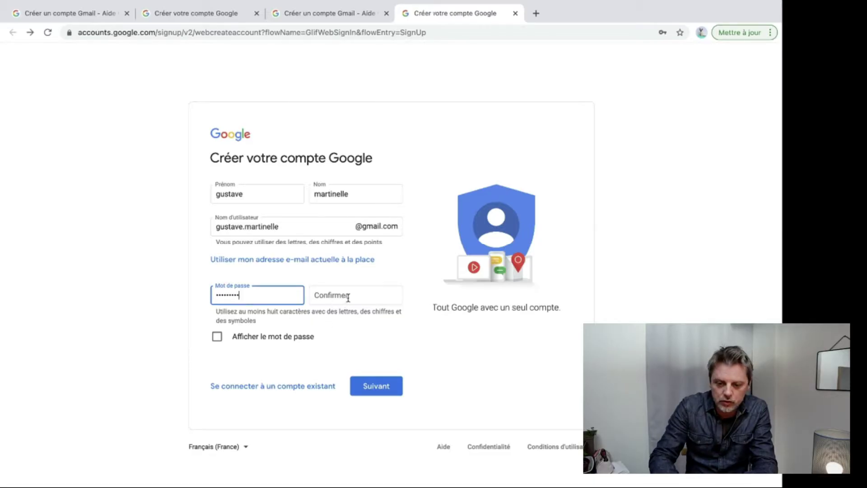
left_click(348, 299)
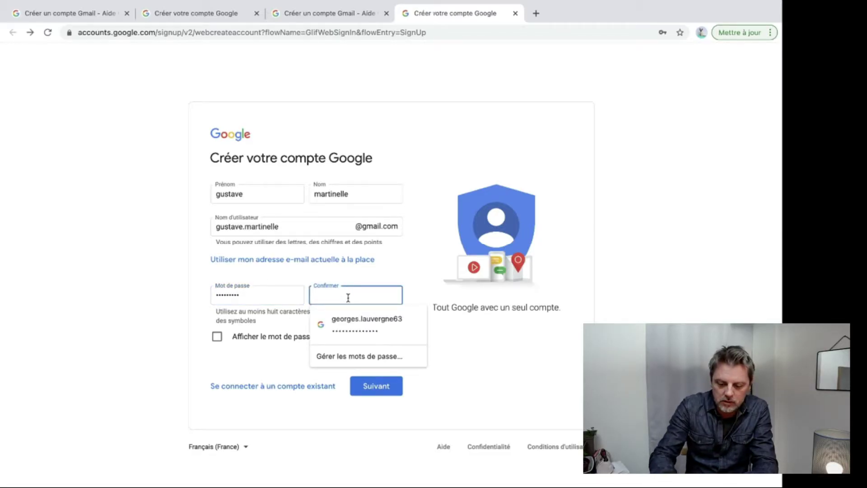
type("••••••••")
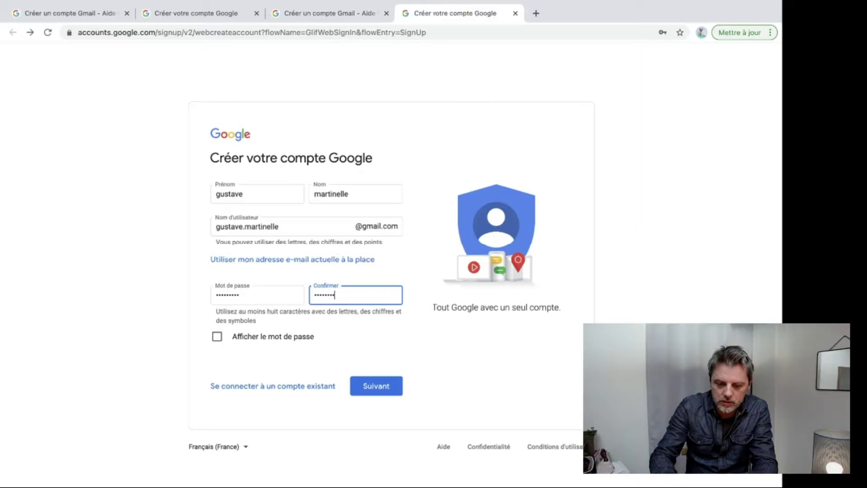
type("••")
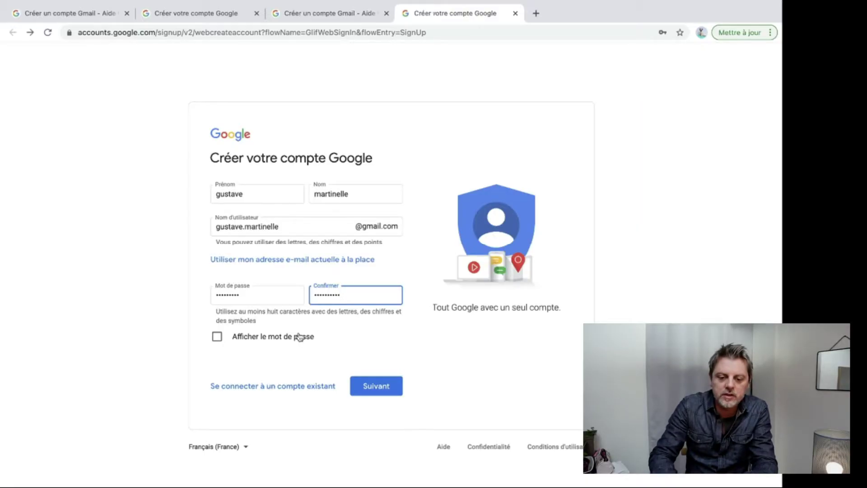
Show both passwords, fix the typo in the first one, and continue.
left_click(217, 336)
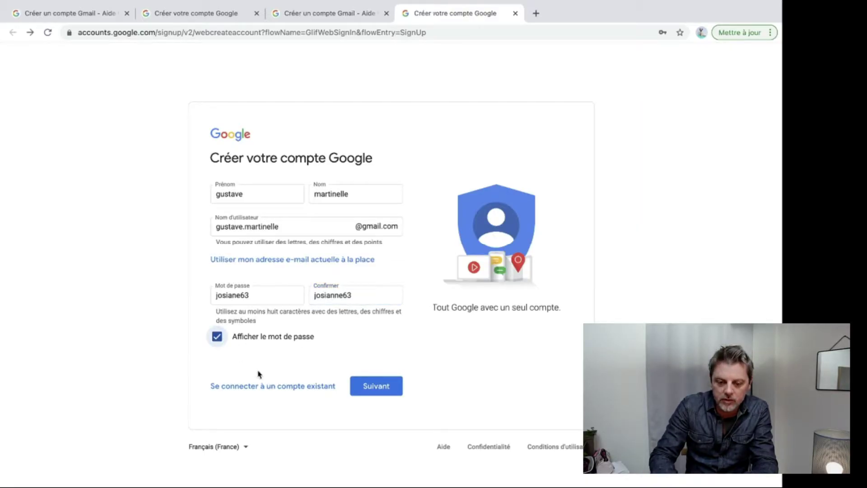
left_click(230, 295)
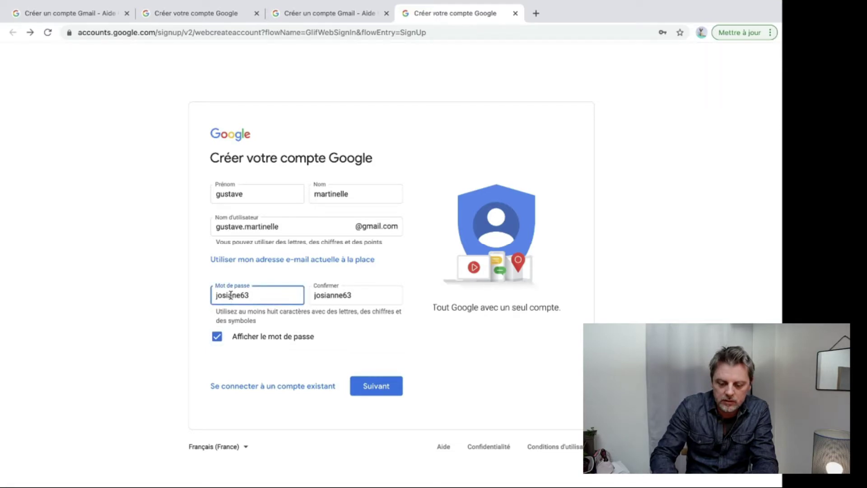
type("n")
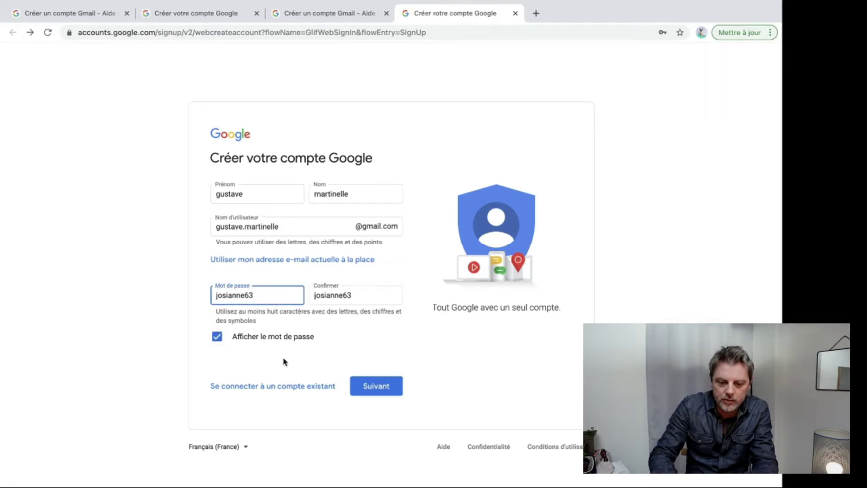
left_click(368, 389)
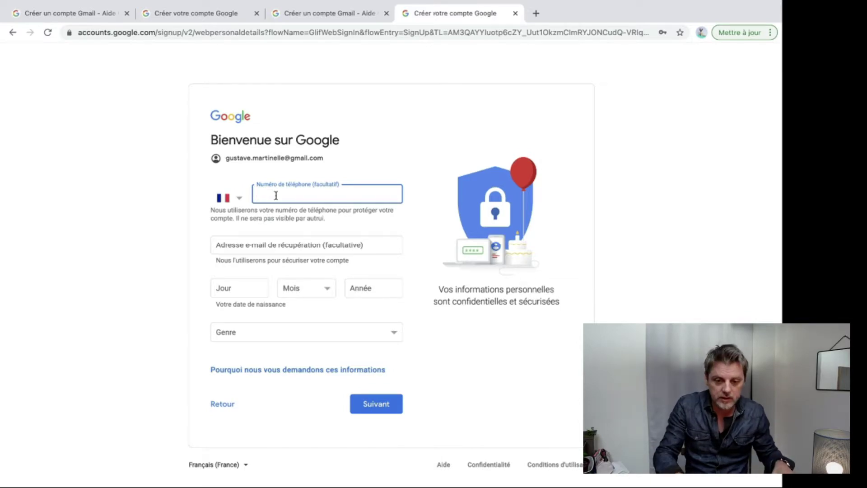
Start the personal details, entering birth day 10 and month Mars.
type("6")
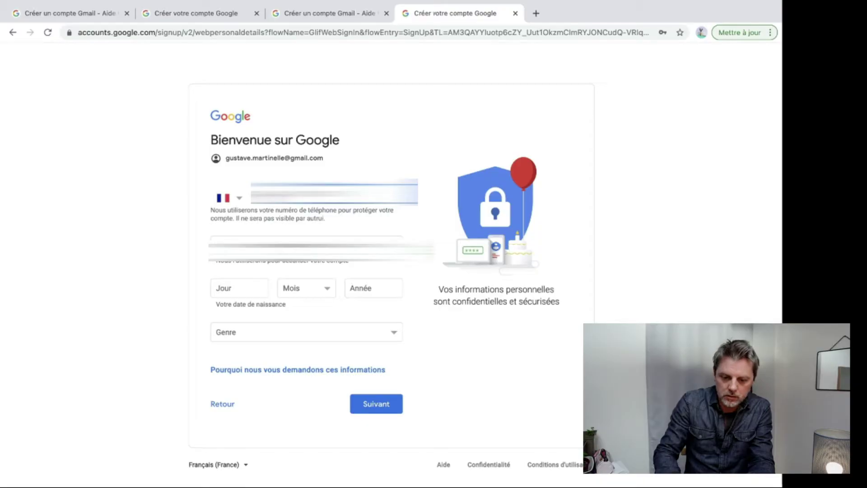
left_click(306, 245)
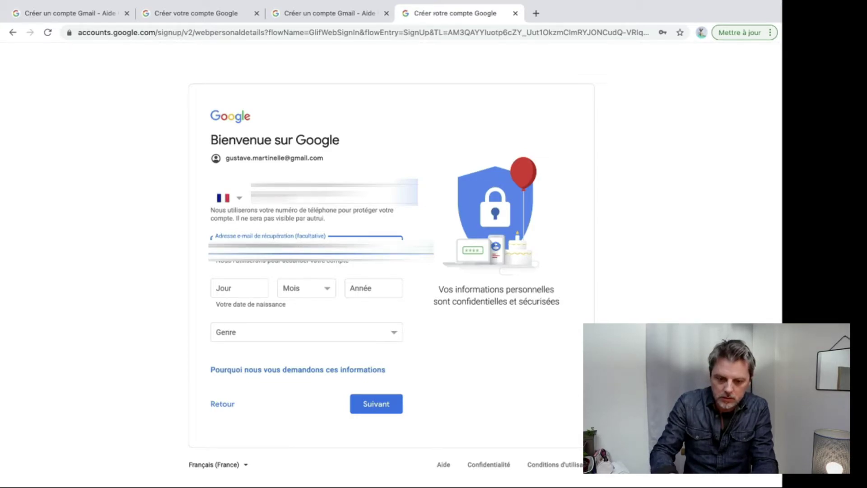
left_click(248, 291)
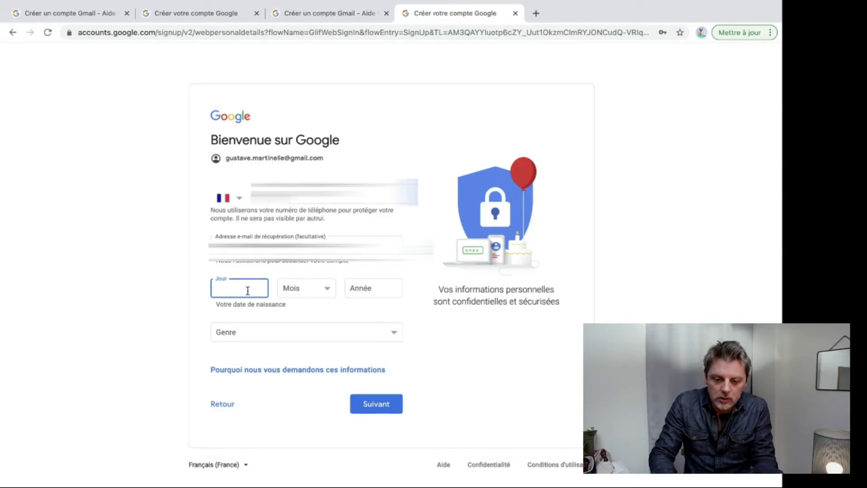
type("10")
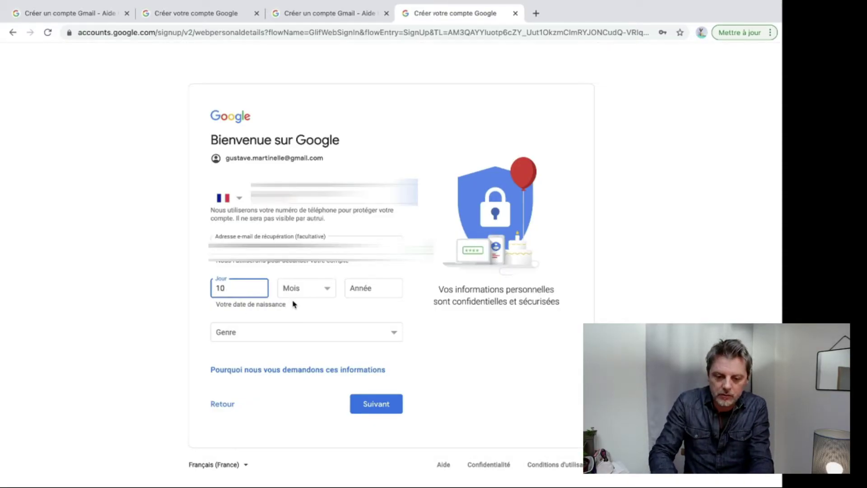
left_click(317, 292)
left_click(306, 311)
Enter birth year 1969, choose gender Homme, and submit the details.
left_click(362, 287)
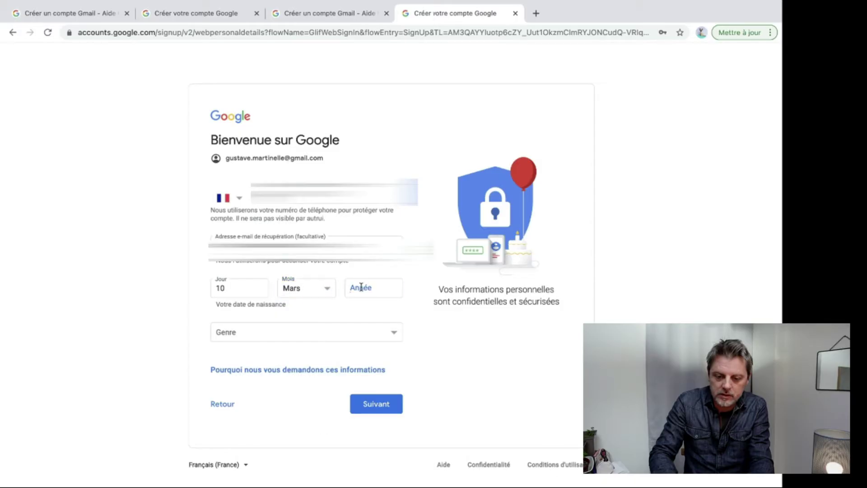
type("1969")
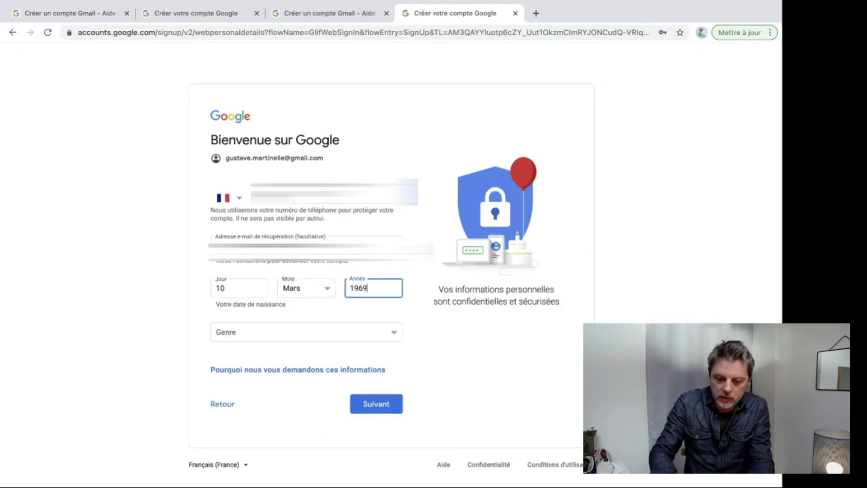
left_click(331, 330)
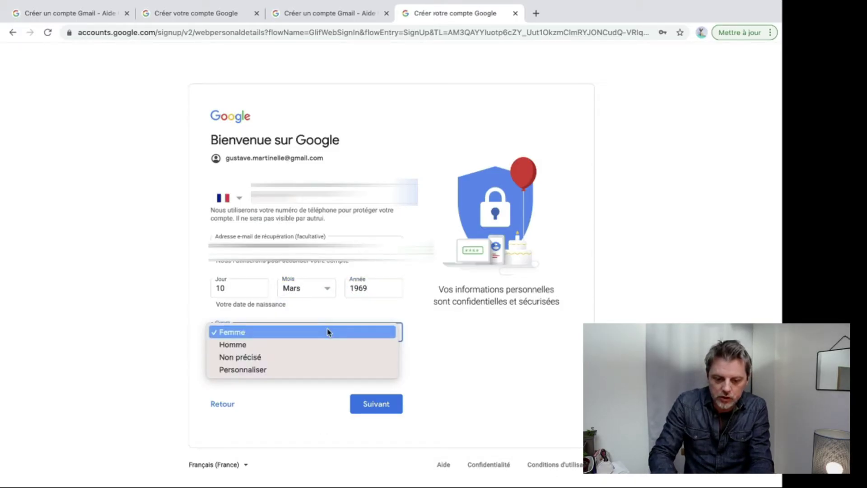
left_click(321, 351)
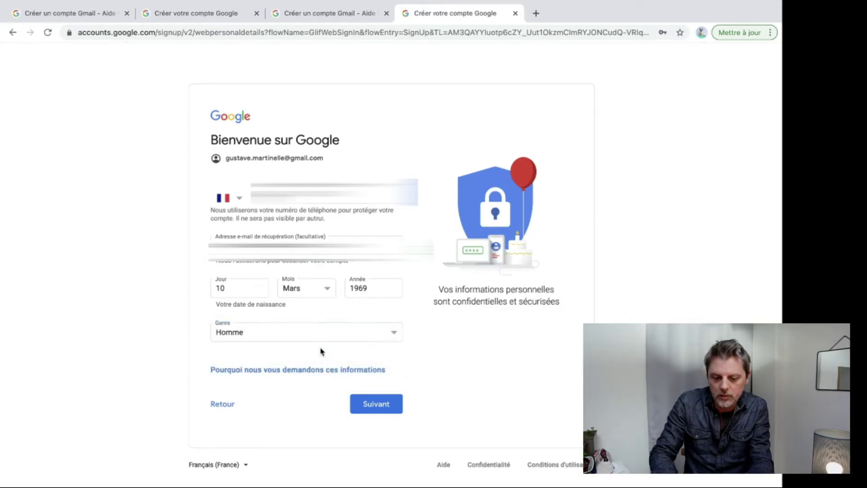
left_click(374, 402)
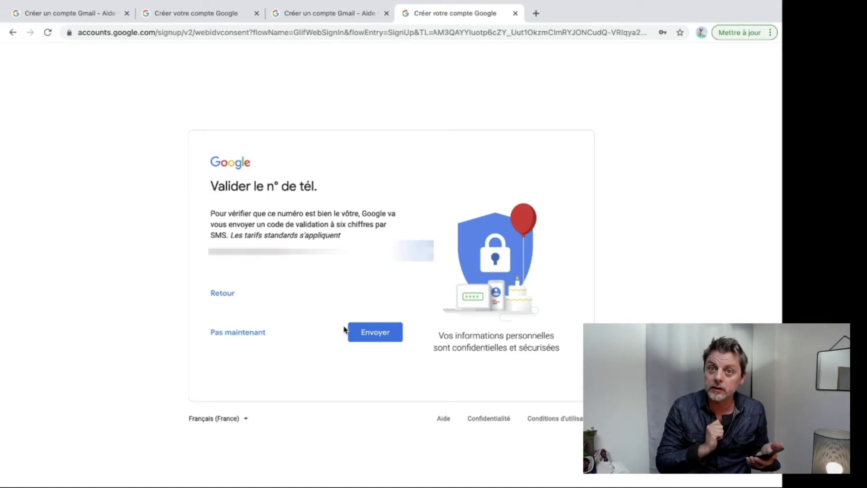
Have the SMS code sent and validate the phone number with the six-digit code.
left_click(384, 334)
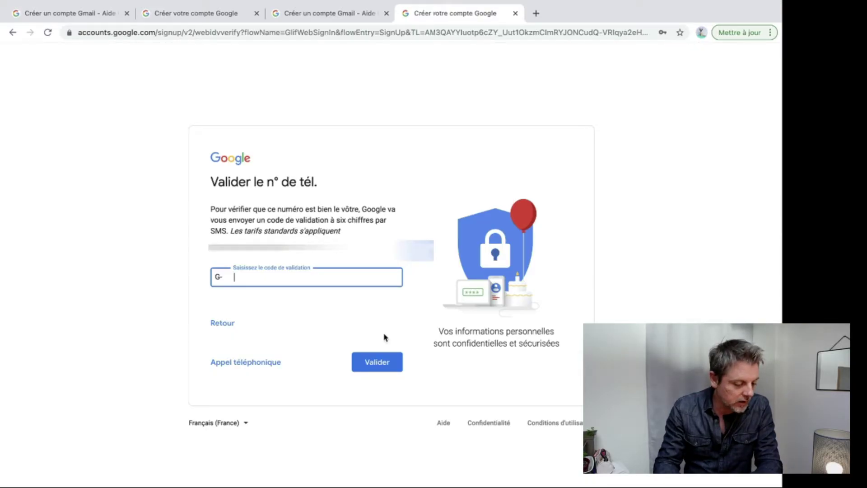
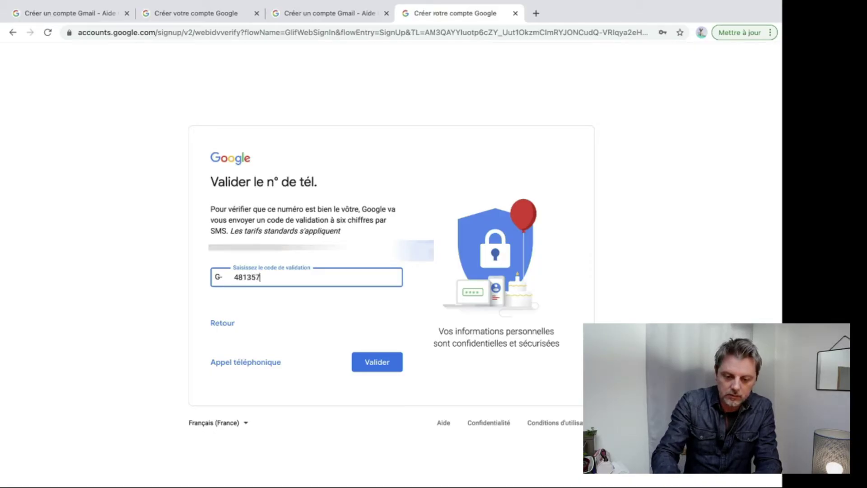
left_click(393, 368)
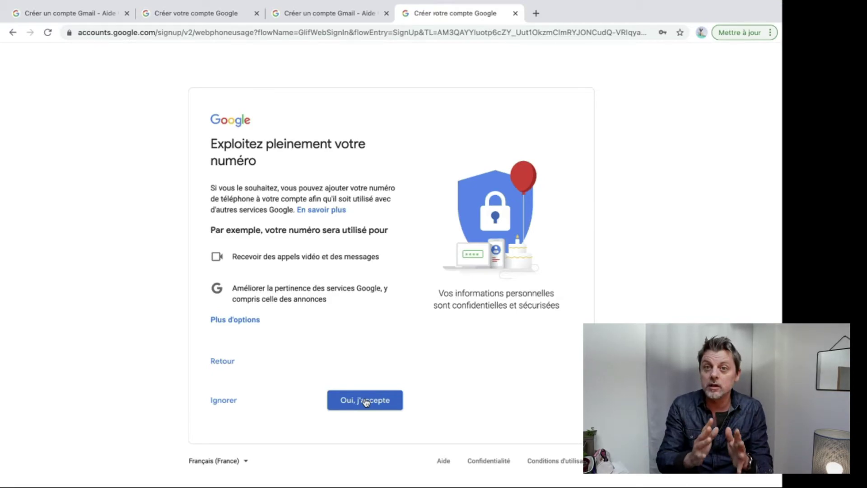
Accept phone use, confirm Personnalisation express settings, and agree to the privacy rules and terms.
left_click(365, 402)
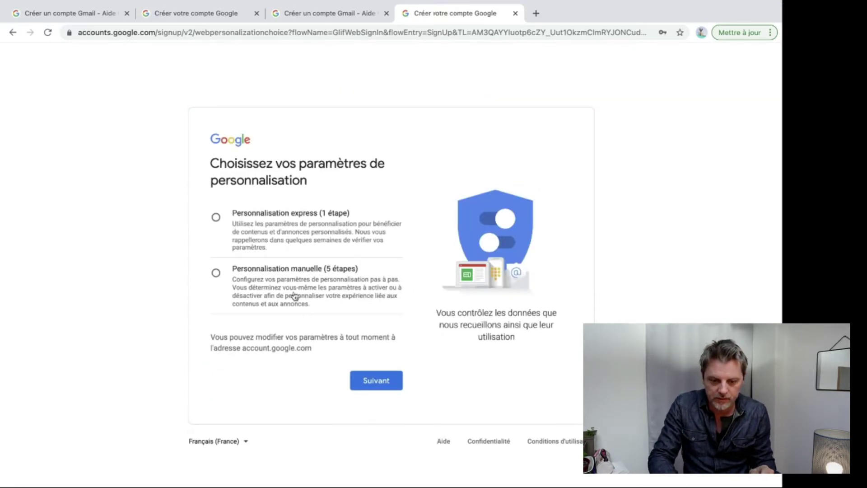
left_click(244, 229)
left_click(368, 381)
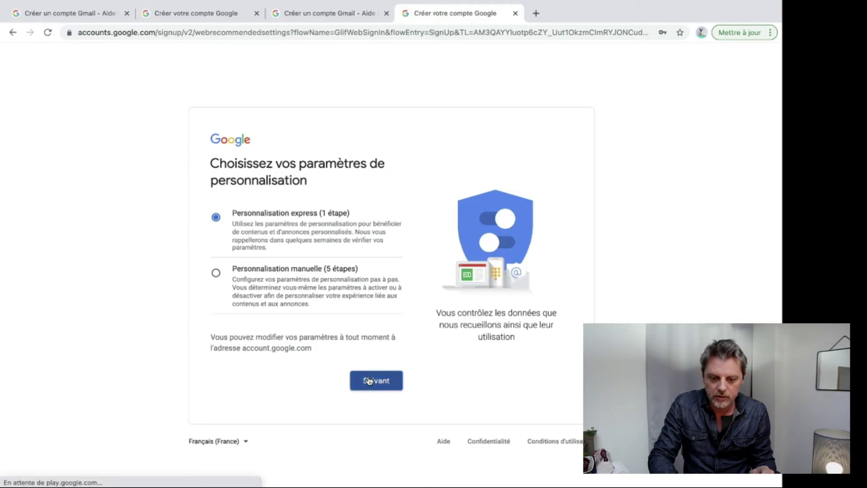
scroll(310, 296, "down", 13)
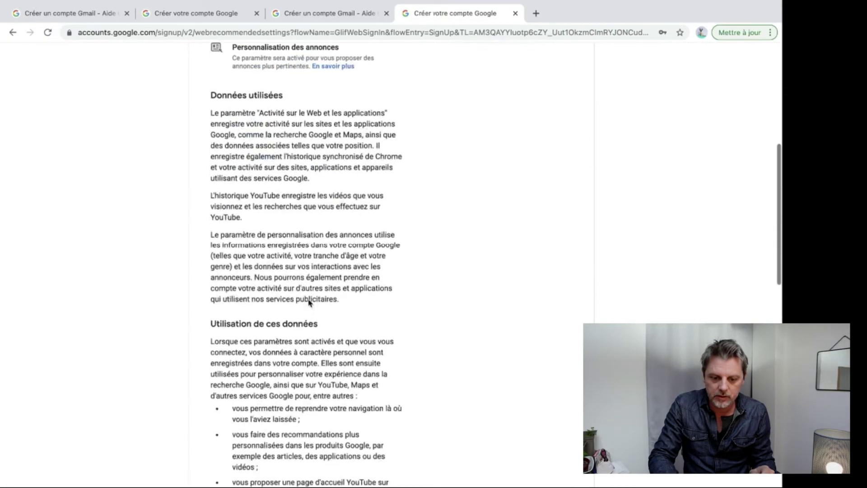
scroll(308, 299, "down", 9)
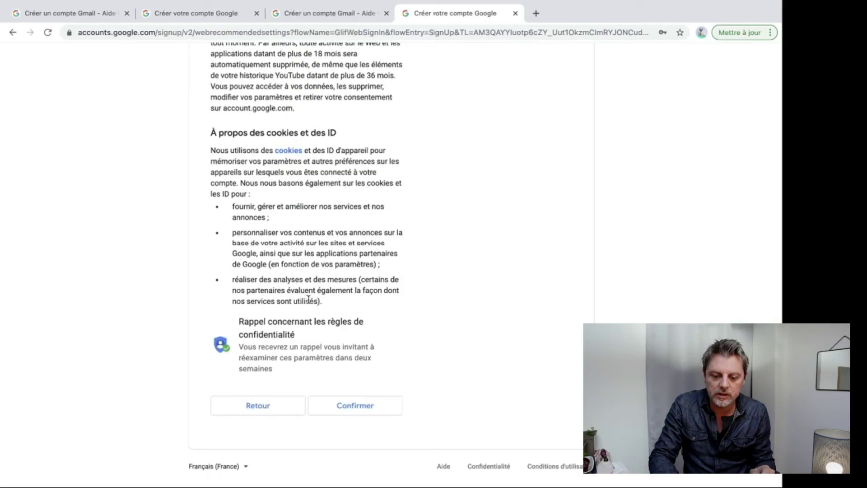
left_click(393, 417)
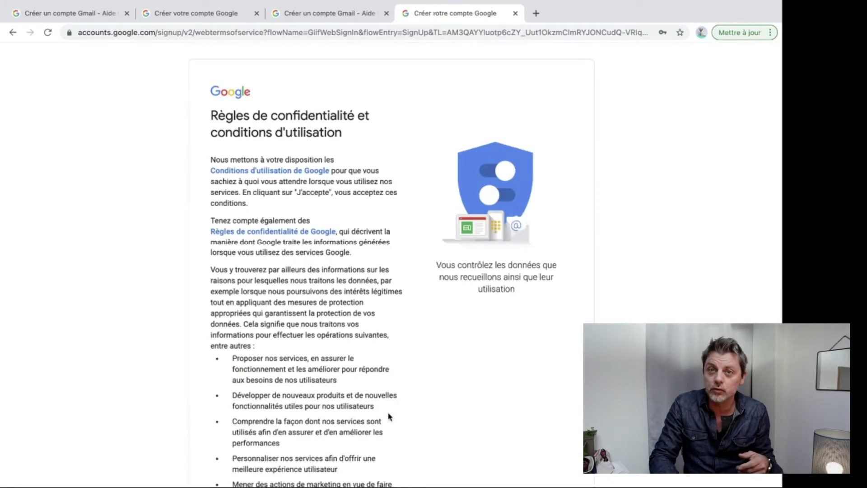
scroll(389, 416, "down", 10)
left_click(386, 405)
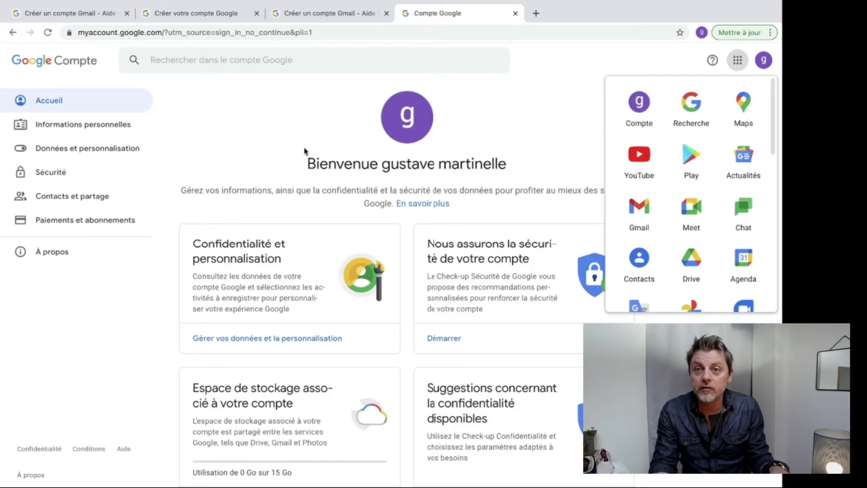
Close the four leftover Gmail help and account-creation tabs.
left_click(385, 16)
left_click(387, 17)
left_click(257, 13)
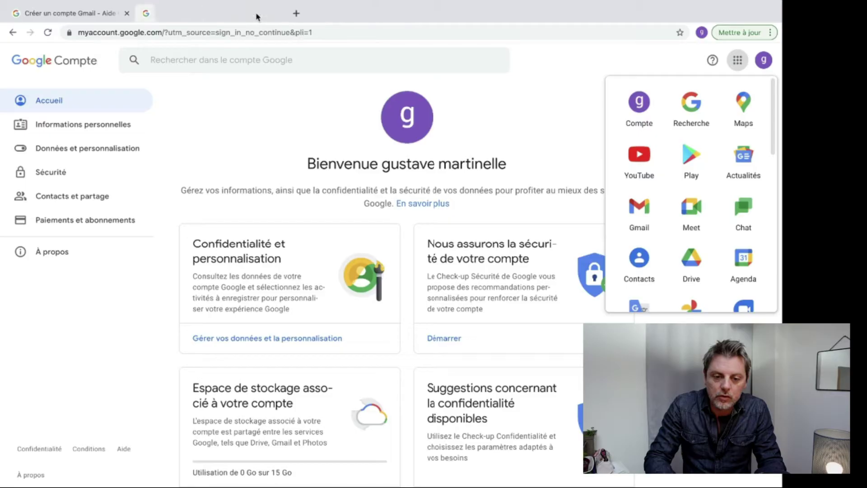
left_click(127, 13)
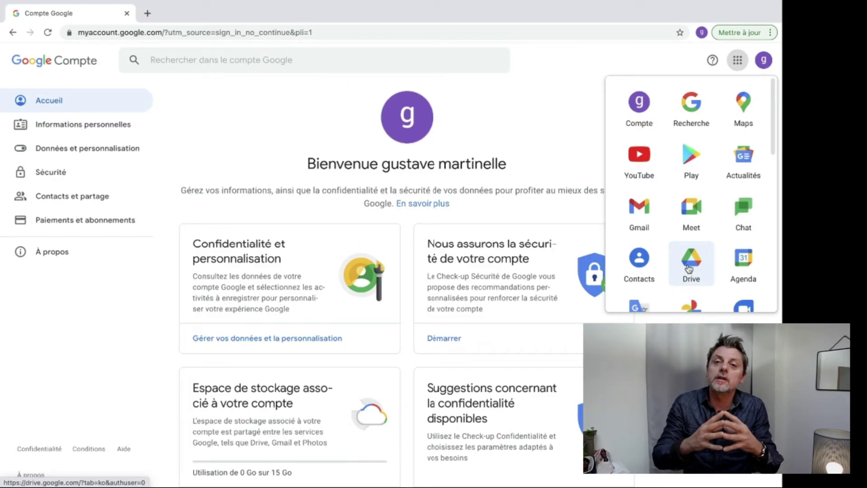
Open Gmail for the new account from the Google apps grid.
scroll(690, 269, "down", 2)
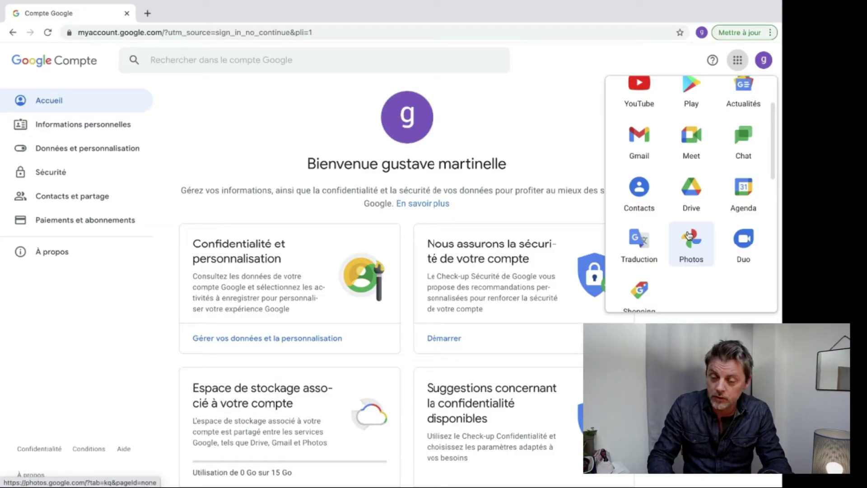
scroll(691, 149, "up", 1)
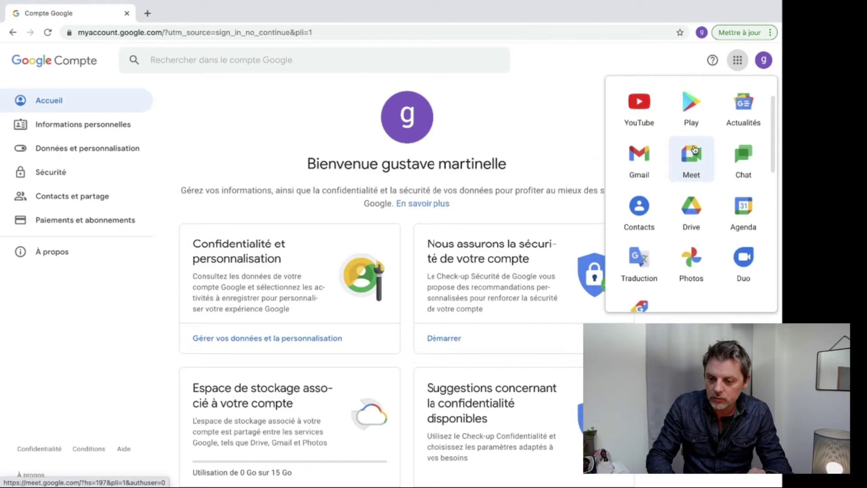
left_click(652, 163)
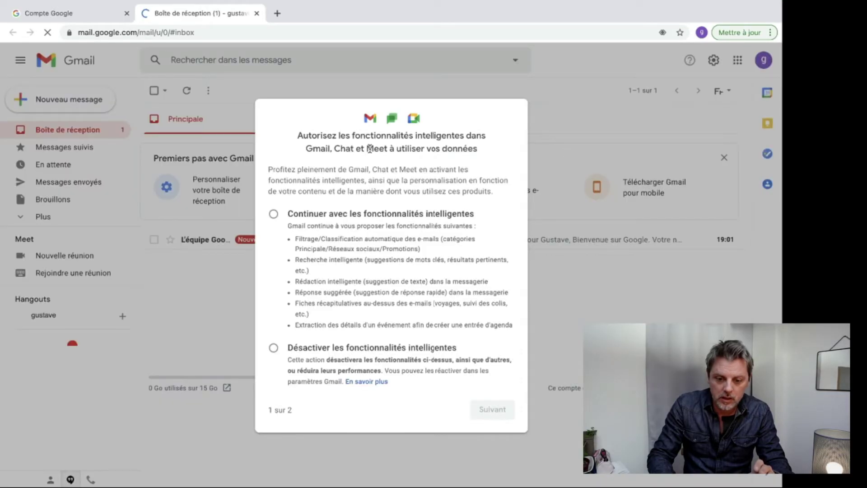
Keep Gmail smart features and personalisation on, dismiss the Meet announcement, and reload Gmail.
left_click(273, 213)
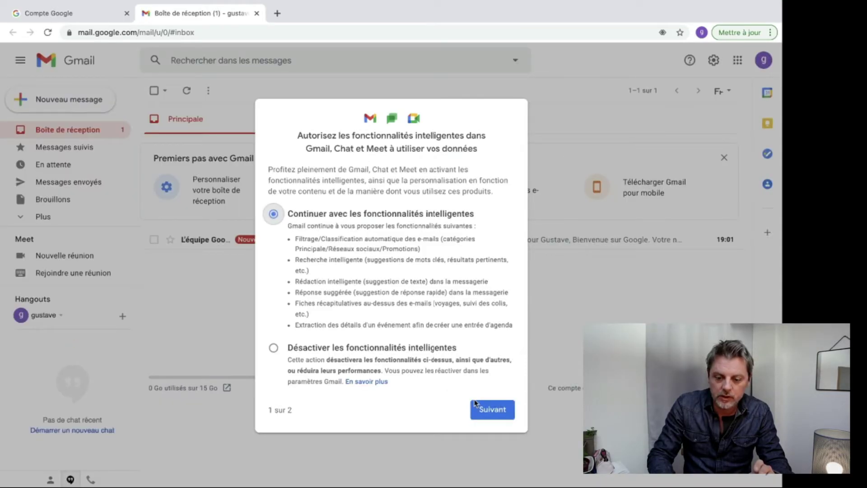
left_click(493, 411)
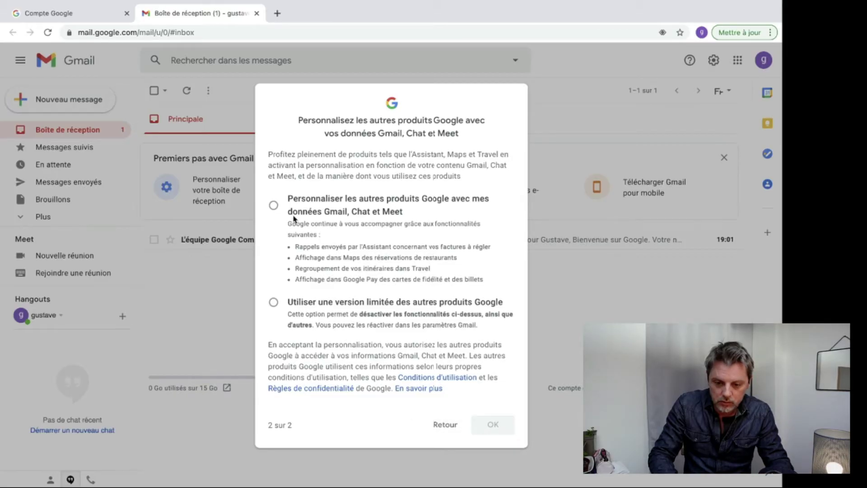
left_click(291, 212)
left_click(488, 429)
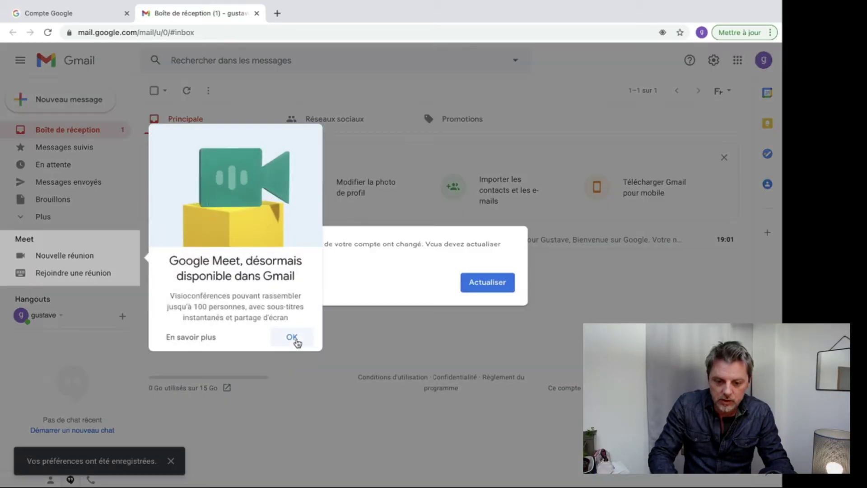
left_click(296, 342)
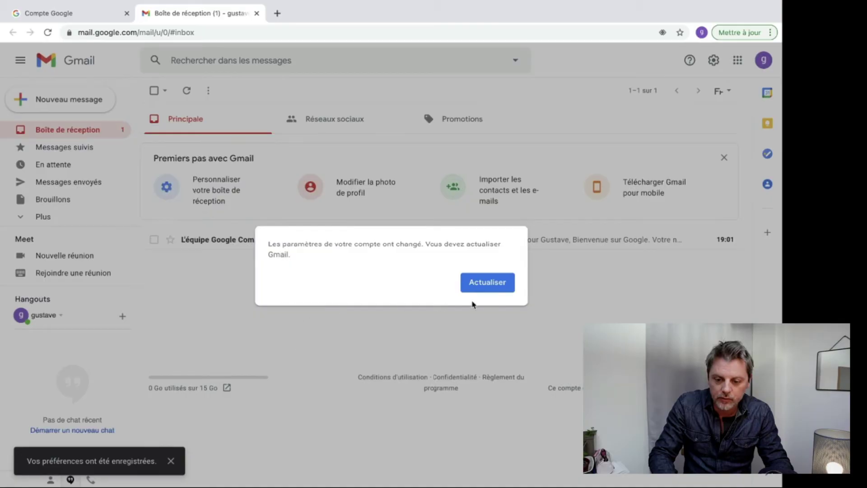
left_click(489, 285)
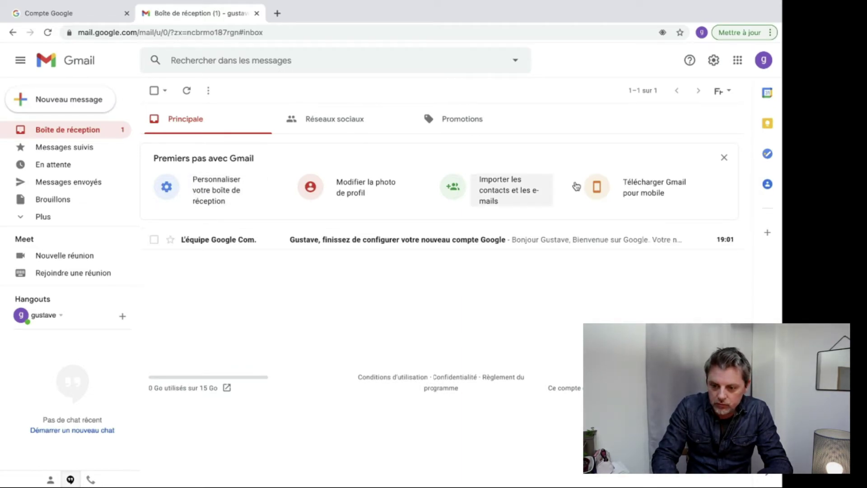
Dismiss the getting-started card, read the Google welcome email, then move it to the trash.
left_click(724, 157)
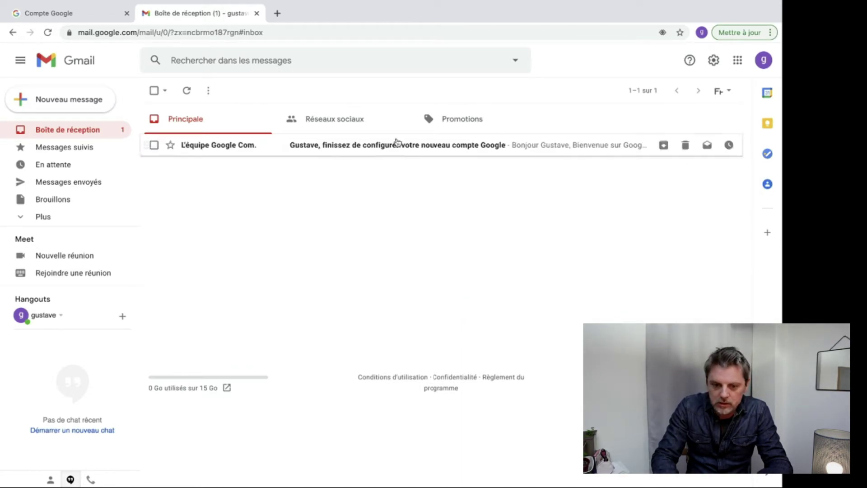
left_click(216, 146)
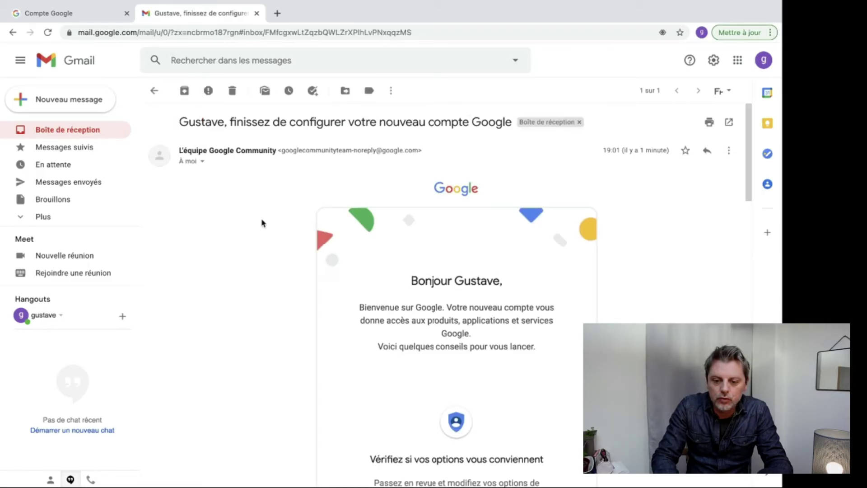
scroll(275, 258, "down", 1)
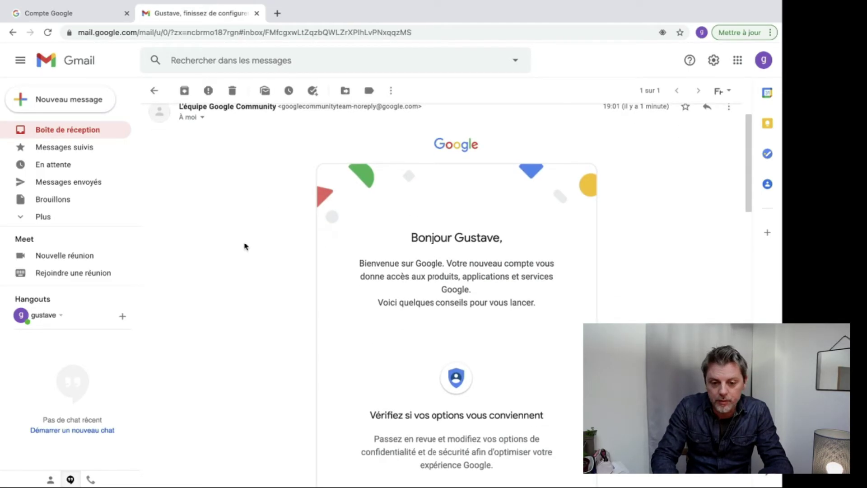
scroll(244, 246, "up", 1)
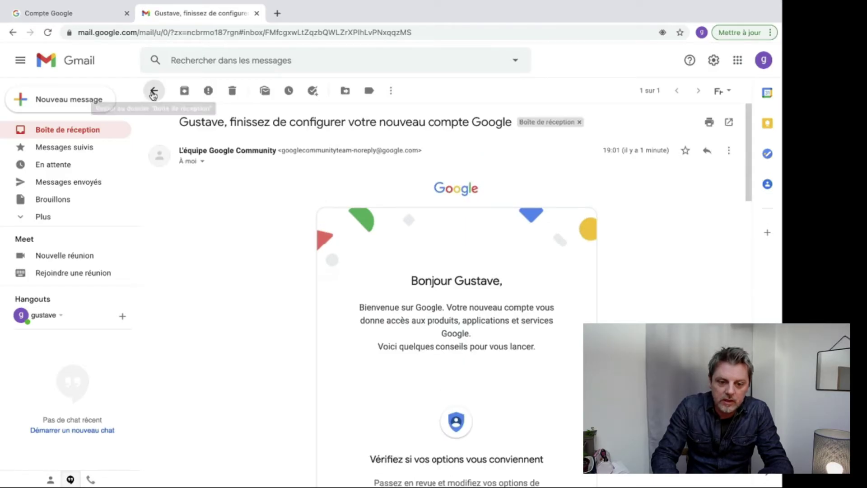
left_click(153, 92)
left_click(154, 146)
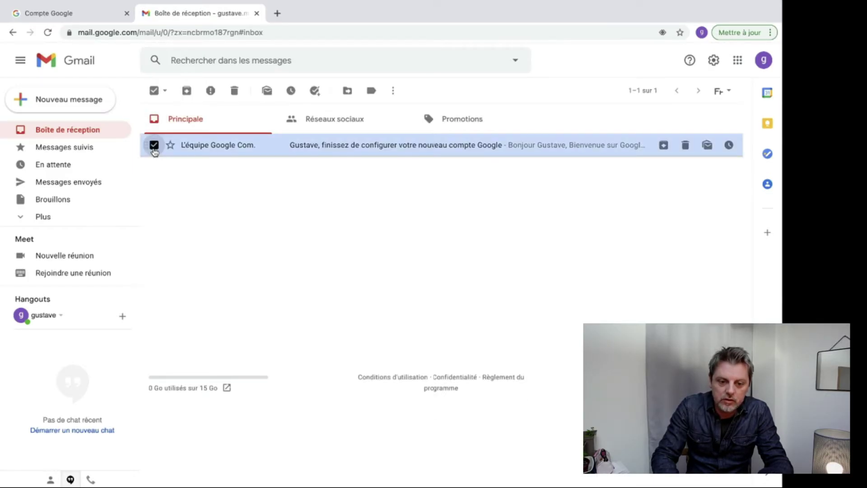
left_click(234, 90)
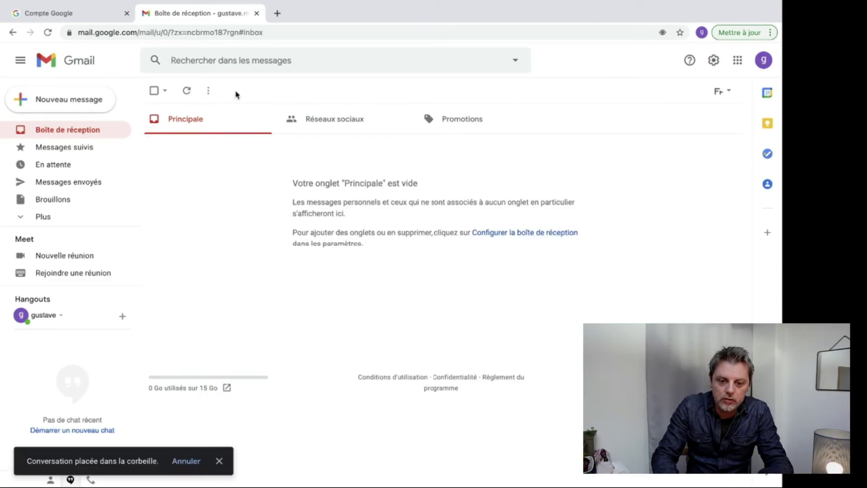
Send a message to the recipient with subject 'envoi 1 mail gus' and body 'essais'.
left_click(87, 101)
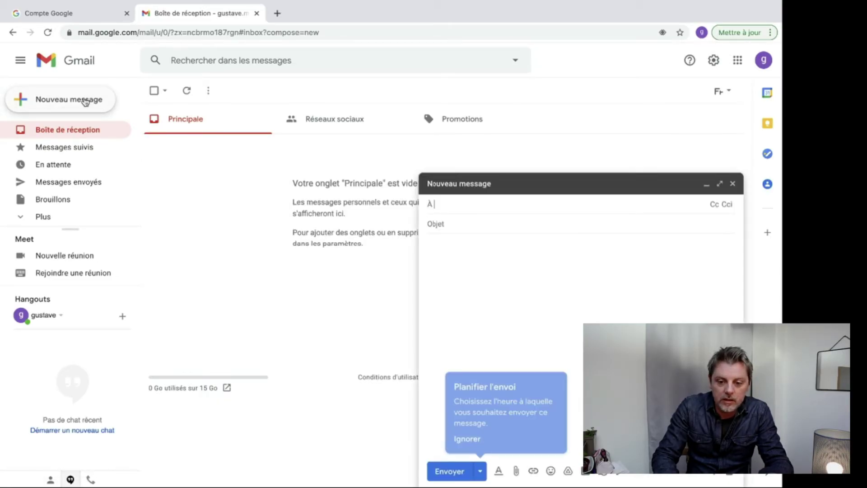
type("gustave")
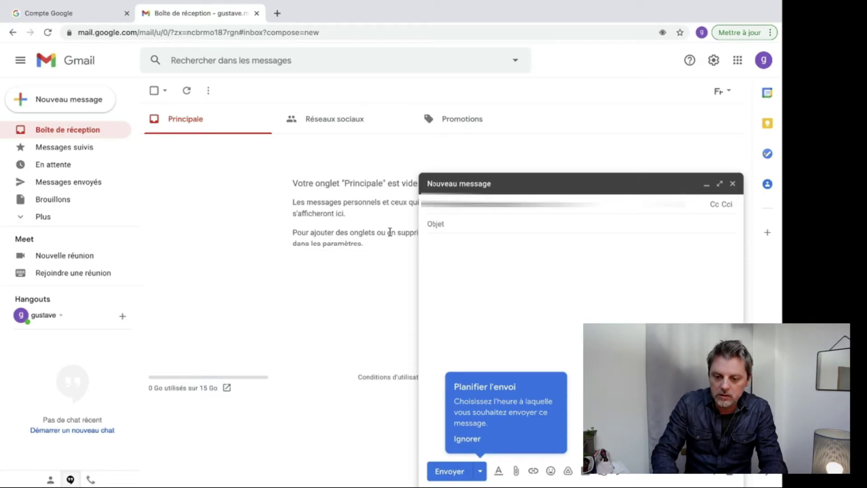
left_click(455, 225)
type("envoi 1 mail")
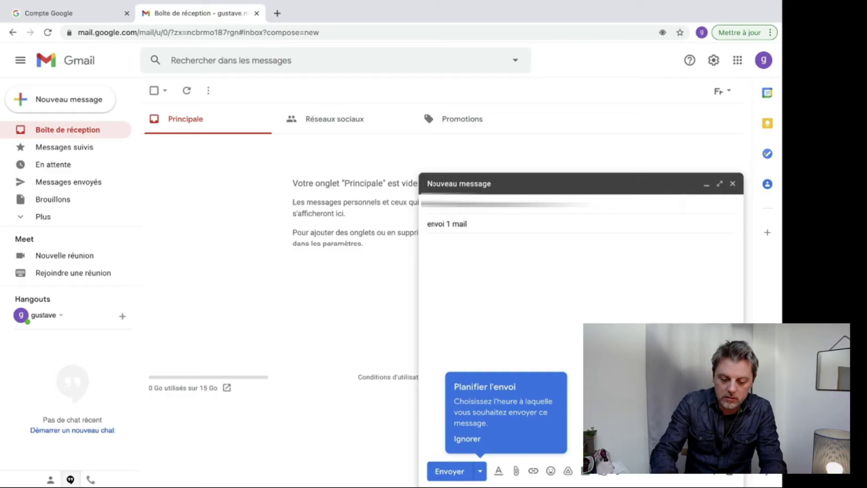
type(" gus")
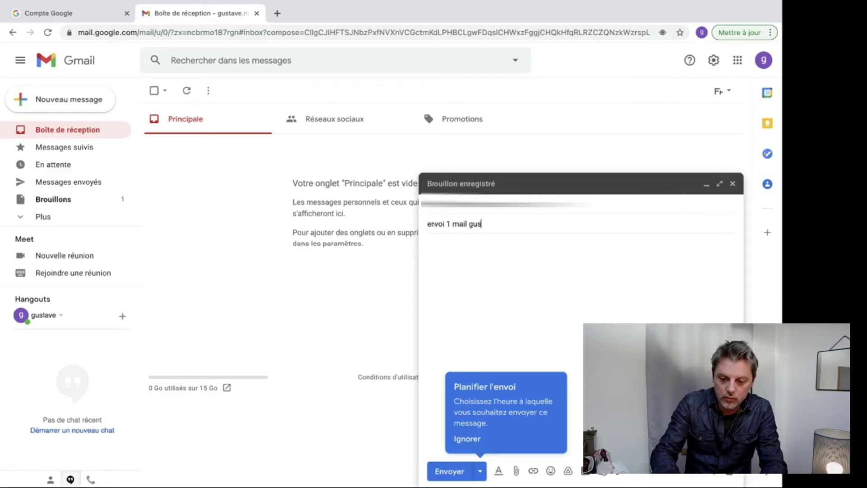
left_click(486, 248)
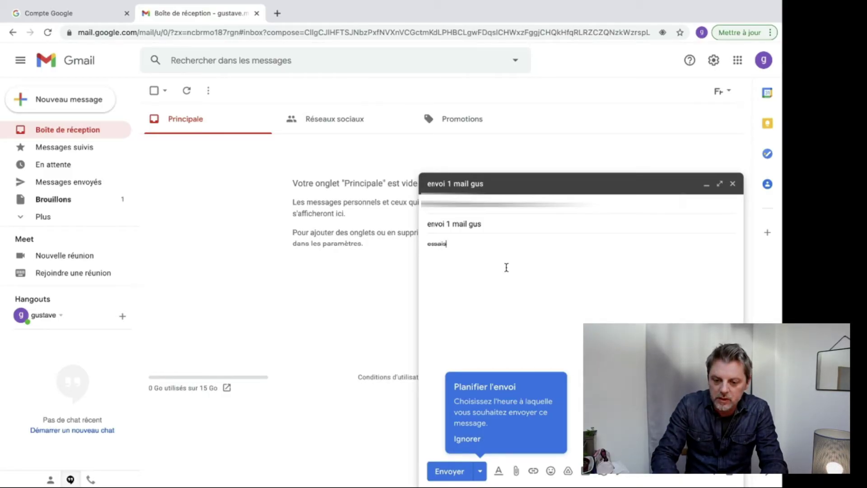
left_click(451, 470)
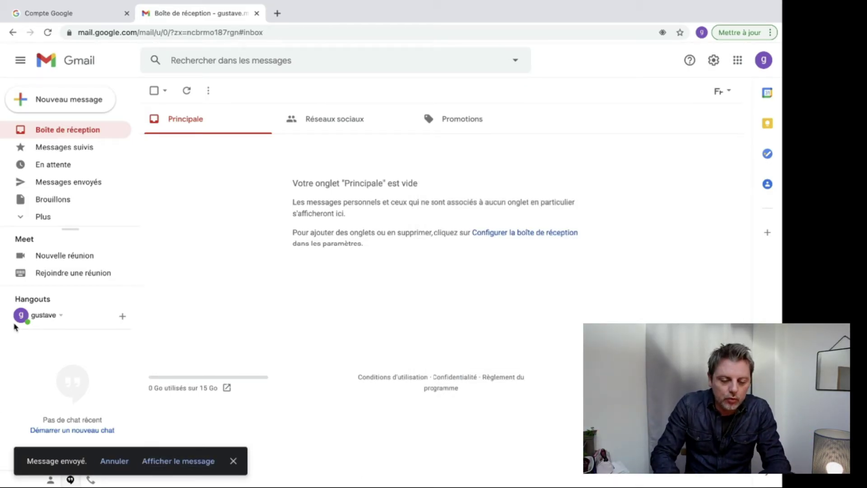
Check Messages envoyés, then refresh the inbox and open the 'Merci' reply to 'envoi 1 mail gus'.
left_click(68, 187)
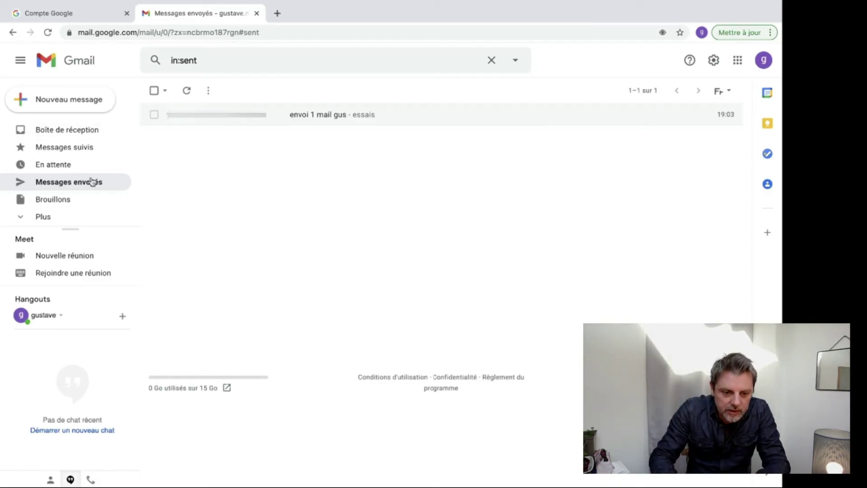
left_click(81, 135)
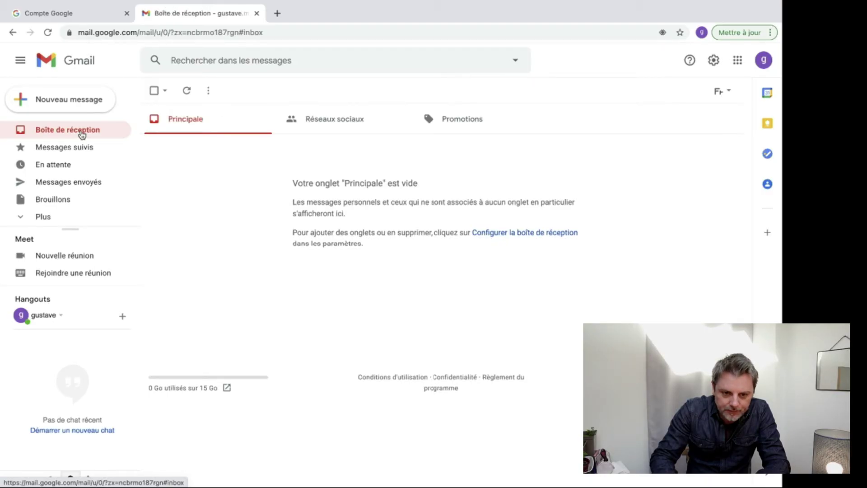
left_click(189, 91)
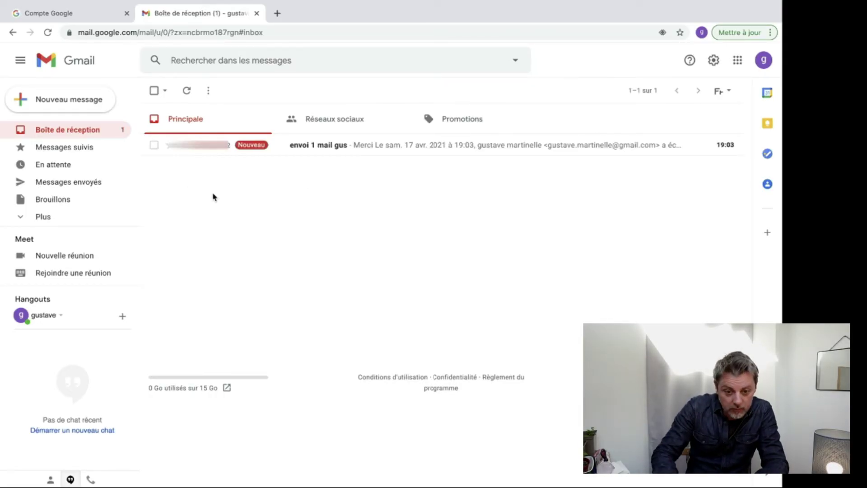
left_click(209, 145)
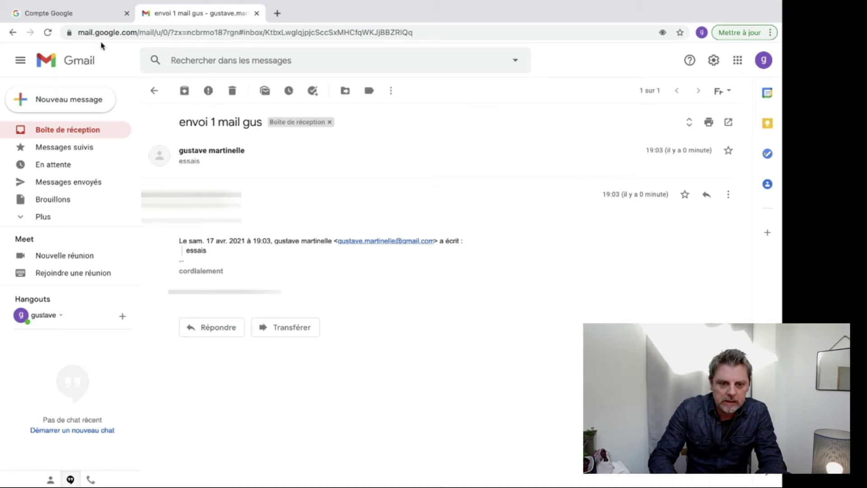
mouse_move(310, 10)
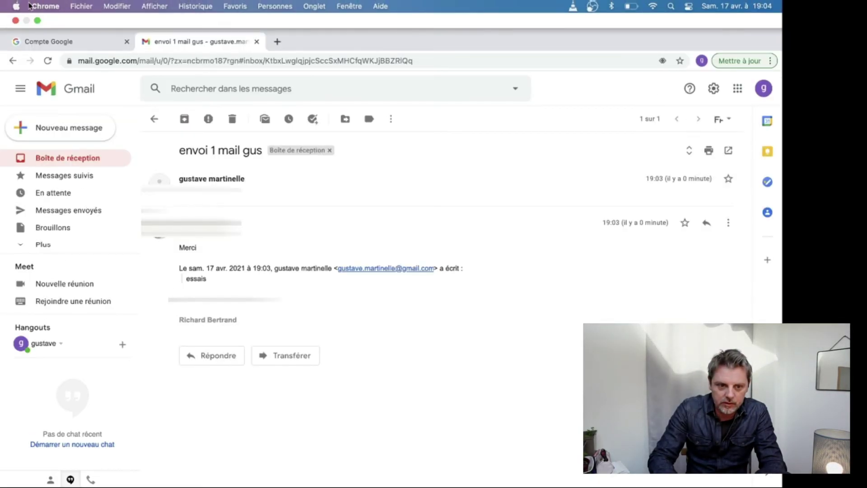
Drag the Gmail inbox address from Chrome onto the desktop to create a shortcut.
left_click(37, 21)
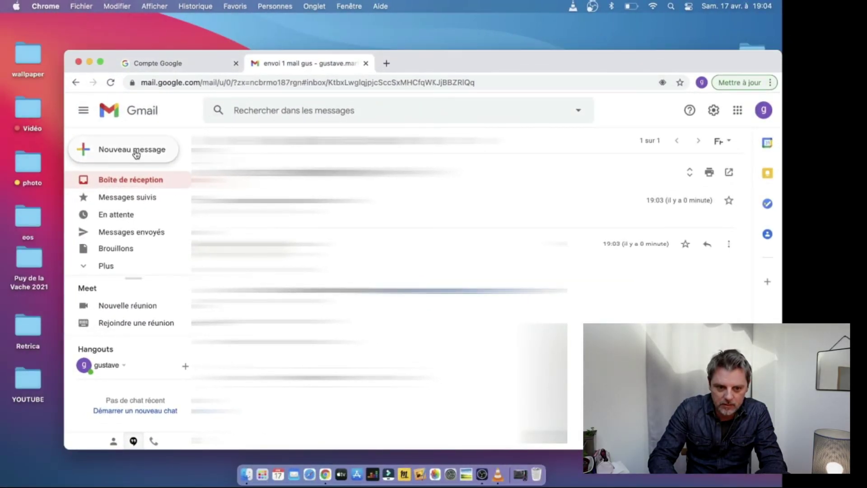
left_click(131, 182)
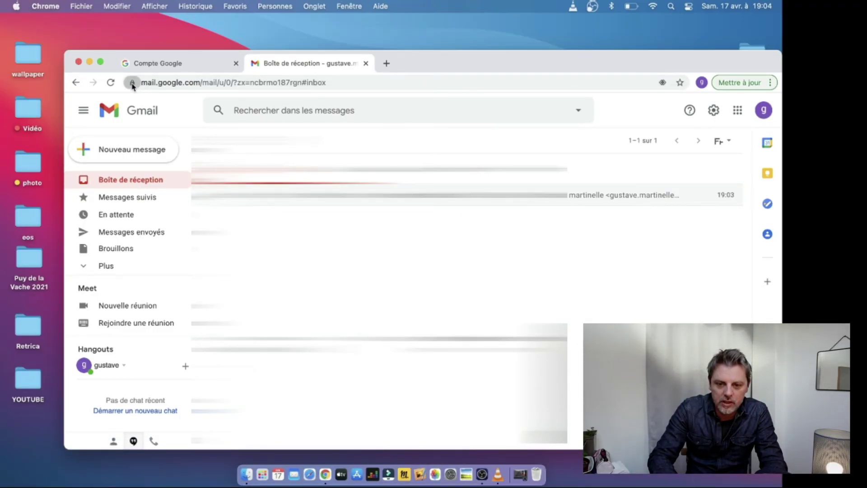
left_click_drag(133, 86, 218, 31)
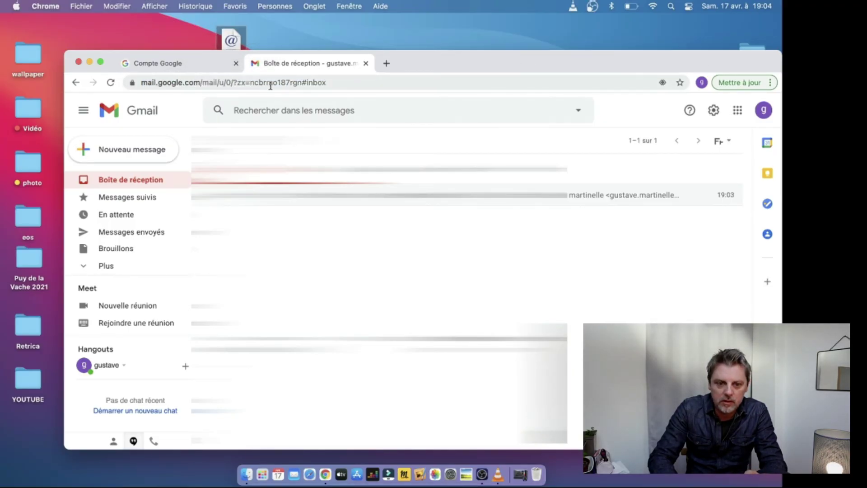
left_click(100, 62)
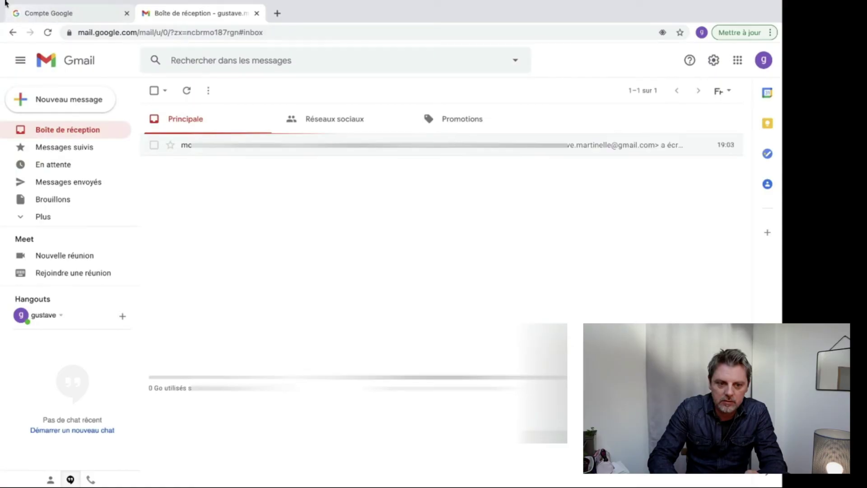
Minimize Chrome, move the inbox shortcut lower on the desktop, and open Gmail from it.
mouse_move(11, 8)
left_click(37, 23)
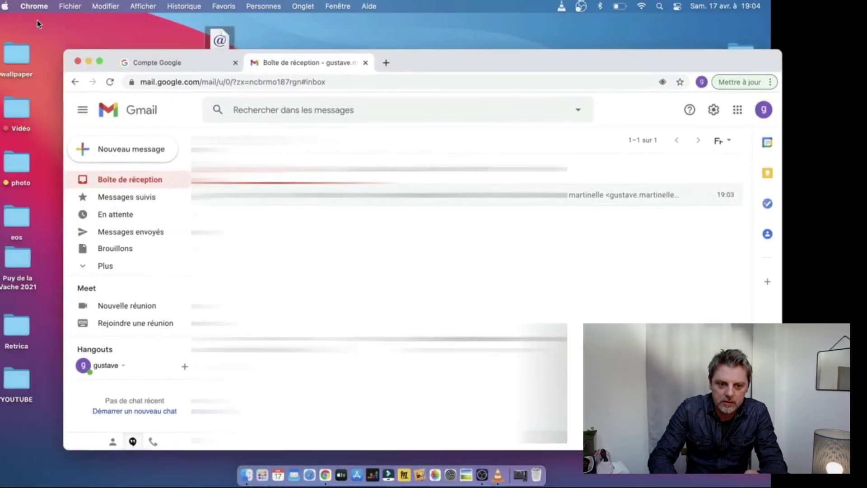
key("super+m")
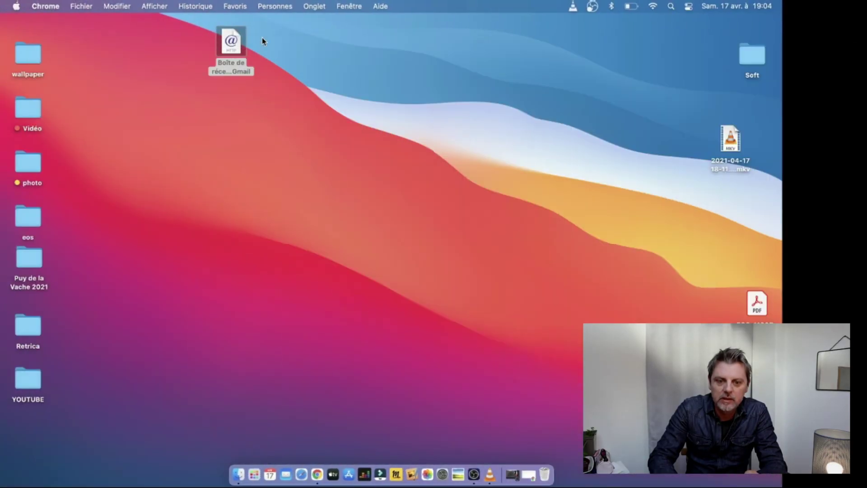
left_click_drag(233, 45, 222, 126)
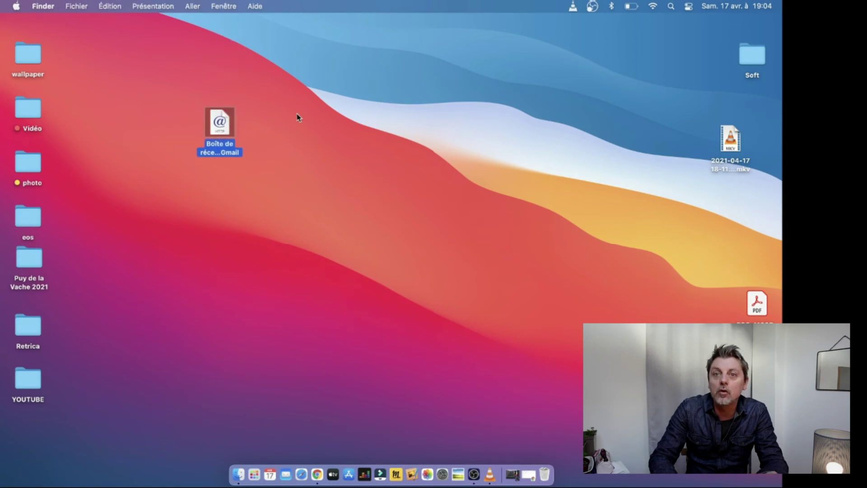
double_click(214, 126)
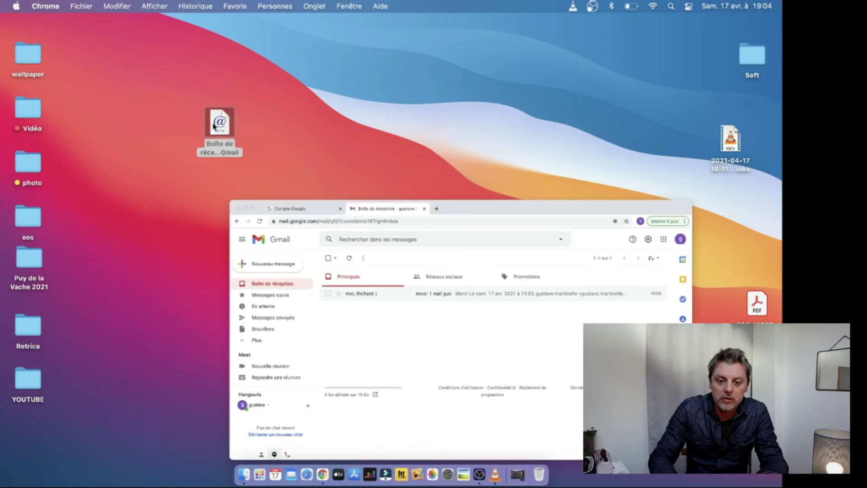